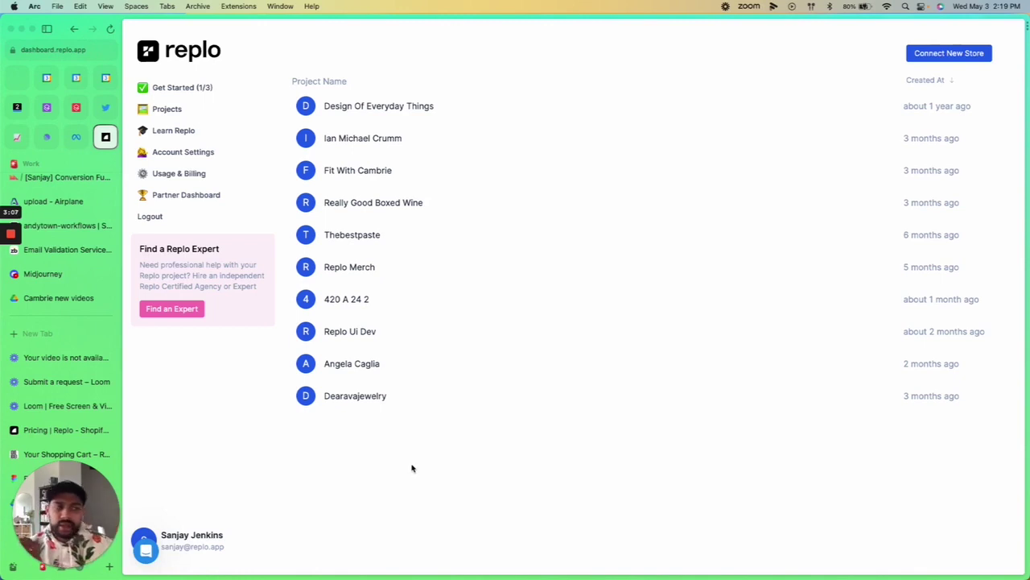
# From the Design Of Everyday Things project, add a new page generated with Replo AI.
pyautogui.click(559, 109)
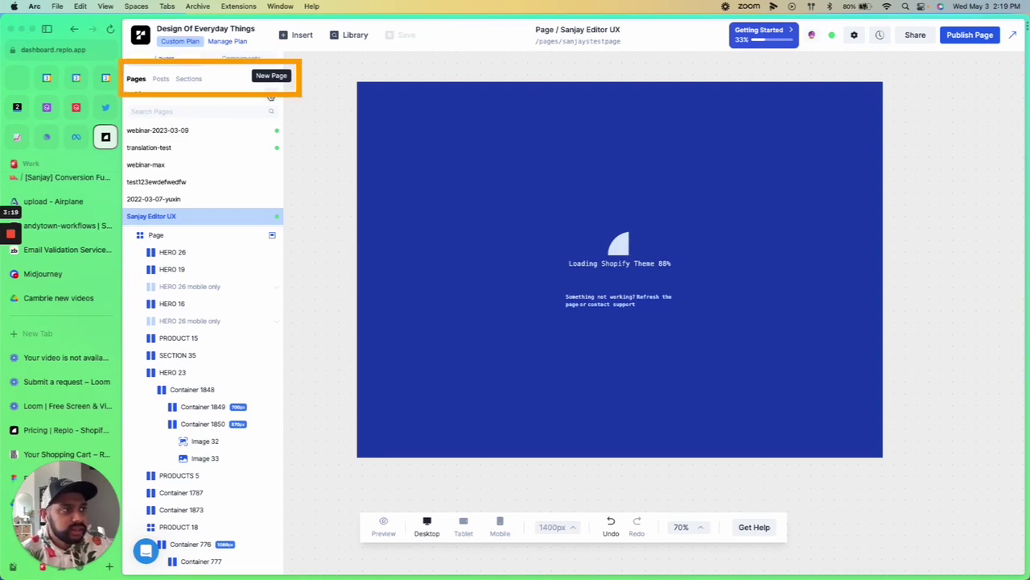
pyautogui.click(270, 96)
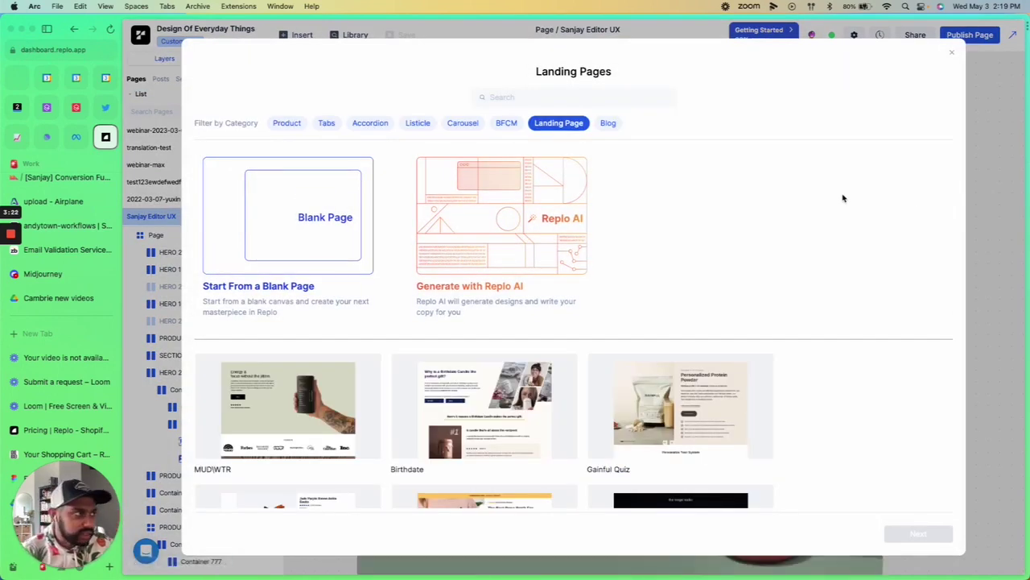
pyautogui.click(533, 225)
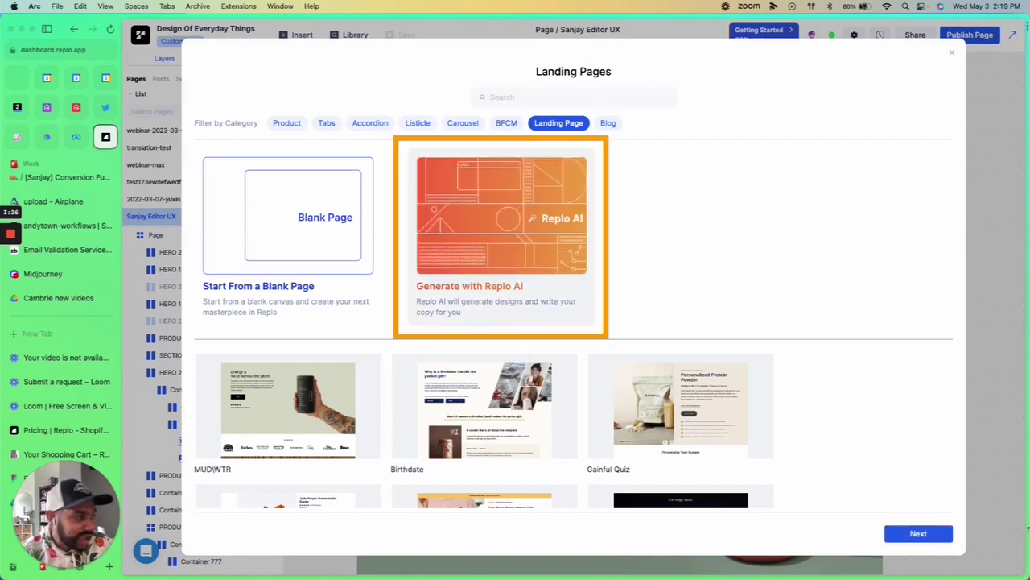
pyautogui.click(924, 541)
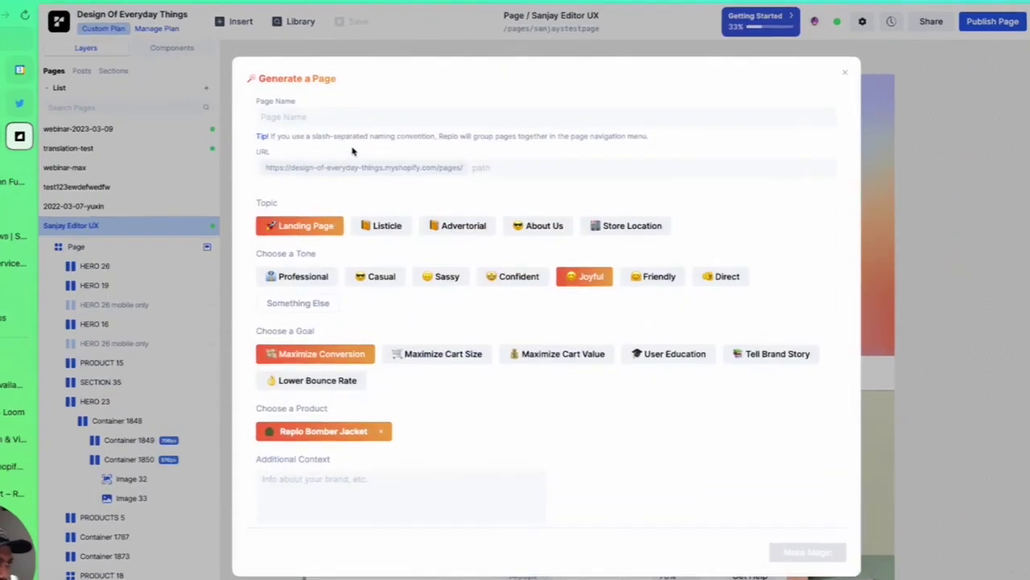
# Enter a test page name, switch the tone to Professional, and deselect the Maximize Conversion goal.
pyautogui.write('sanjay replo test 2')
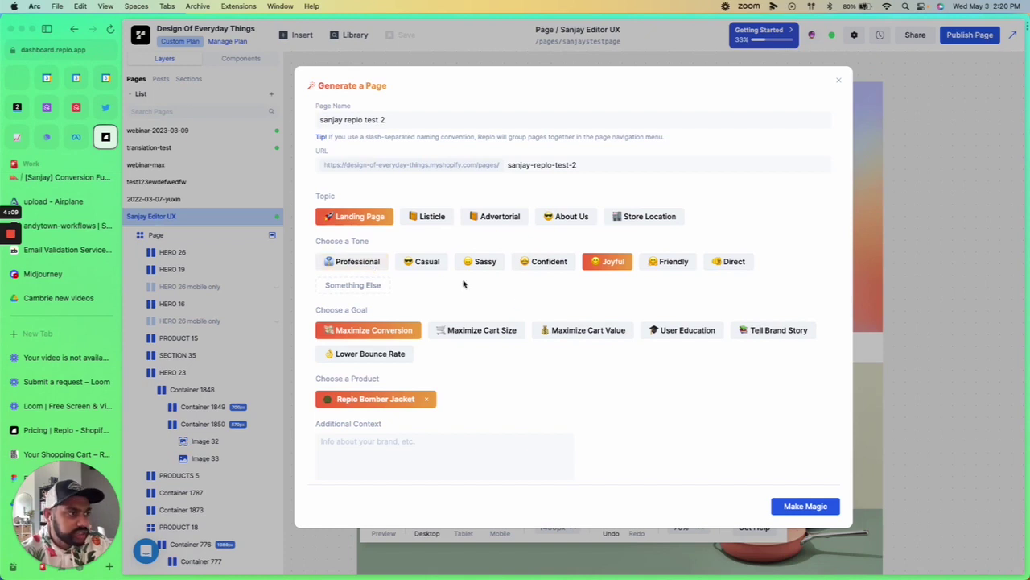
pyautogui.click(371, 266)
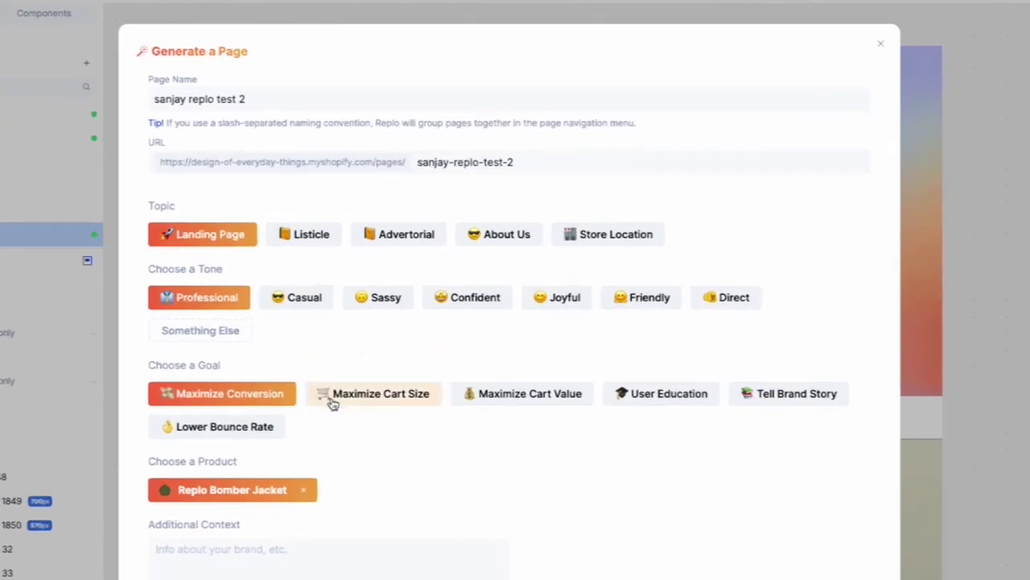
pyautogui.scroll(-1, 446, 358)
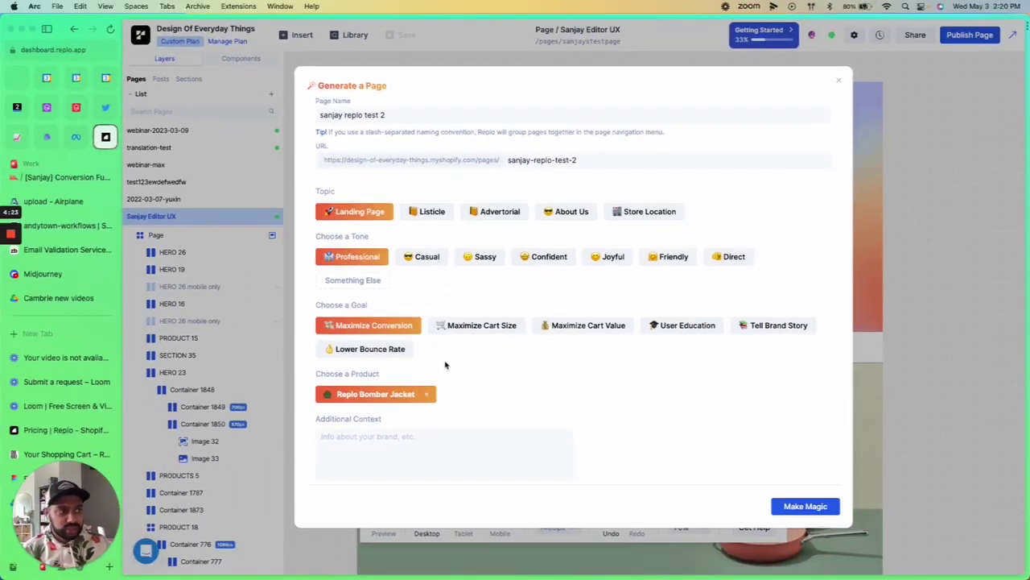
pyautogui.click(378, 332)
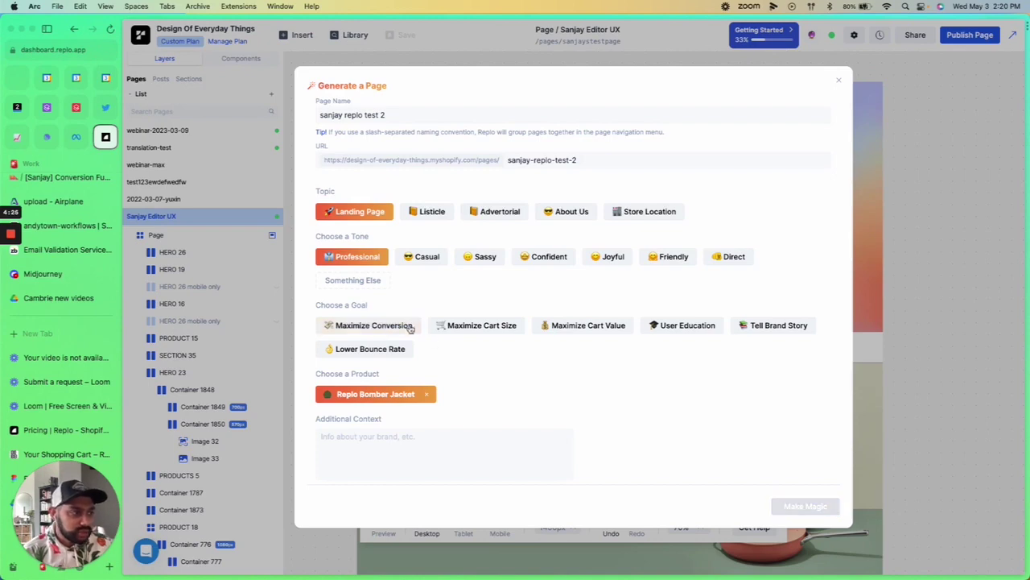
# Reselect Maximize Conversion, keep the Replo Bomber Jacket as the product, and generate the page.
pyautogui.click(407, 328)
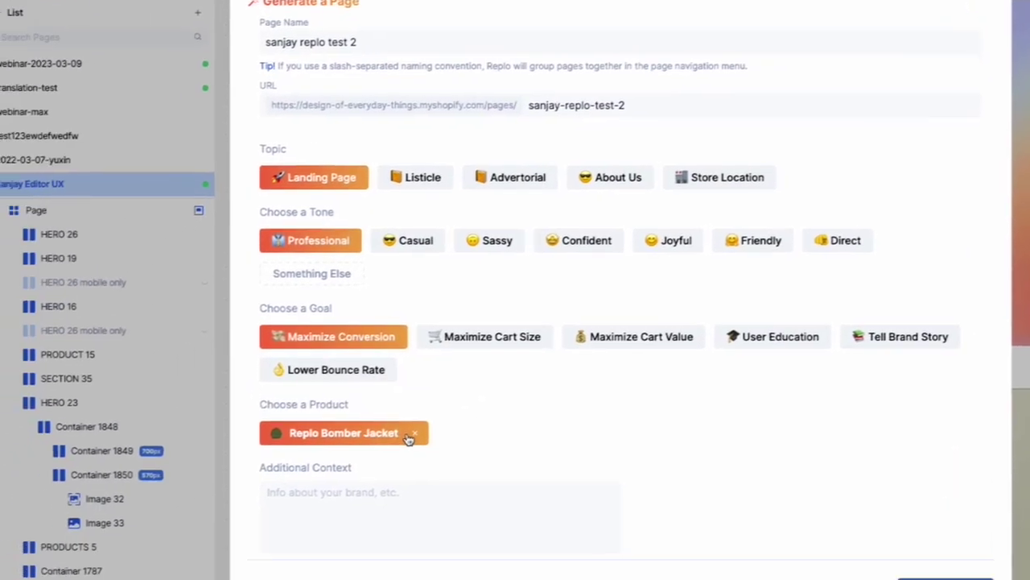
pyautogui.click(287, 486)
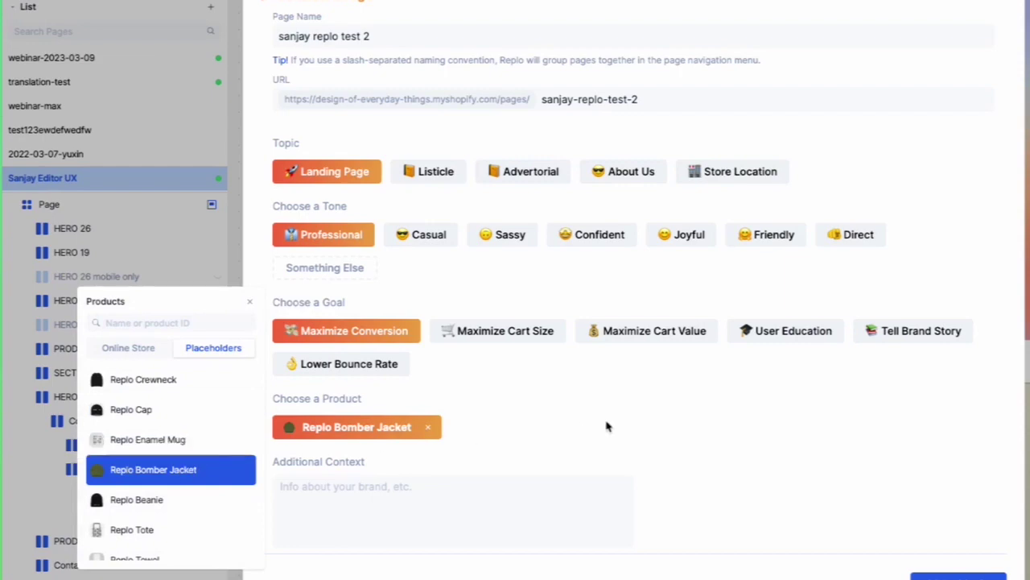
pyautogui.click(250, 301)
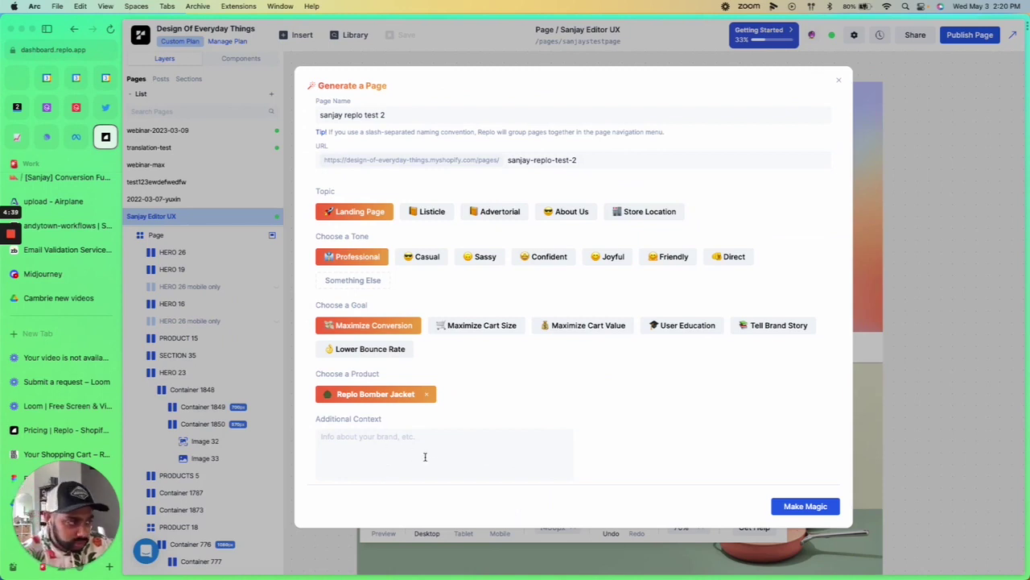
pyautogui.click(788, 507)
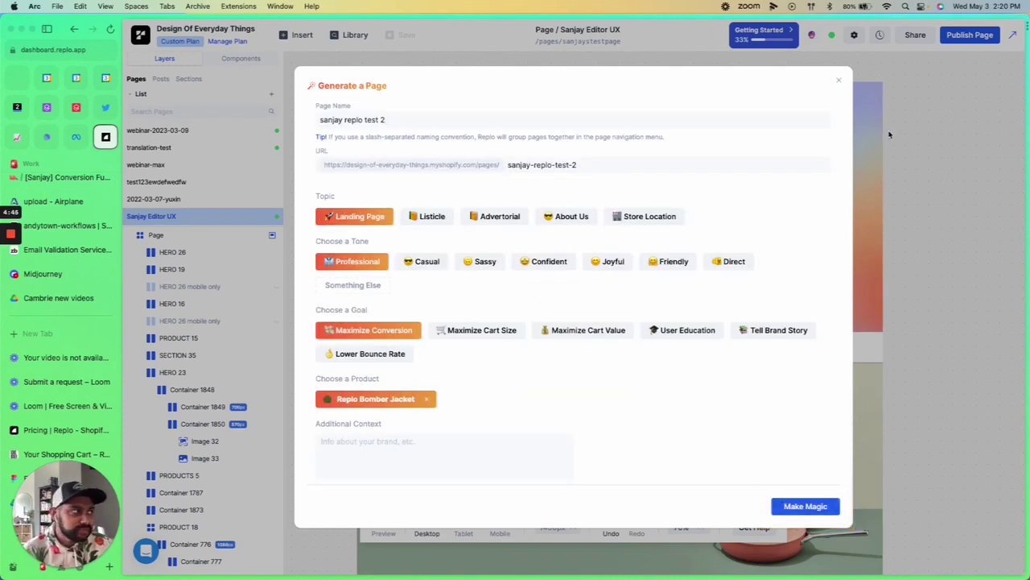
pyautogui.click(839, 79)
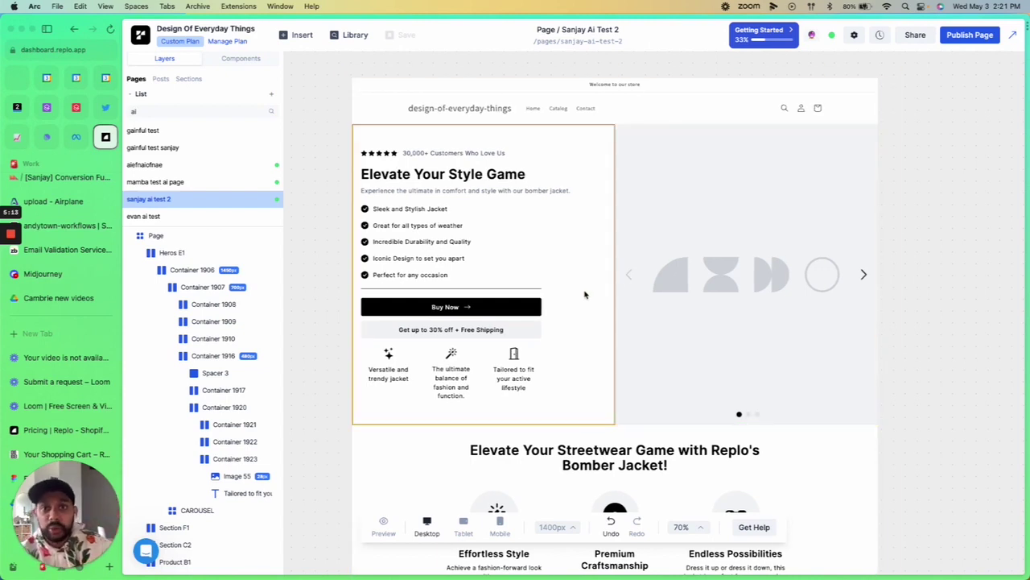
pyautogui.scroll(-3, 585, 295)
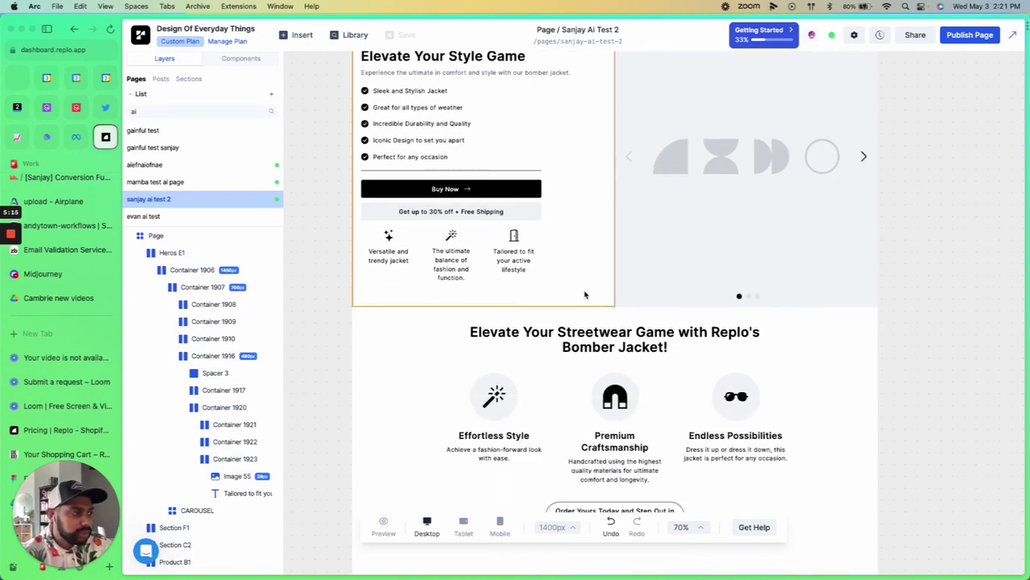
pyautogui.scroll(3, 585, 298)
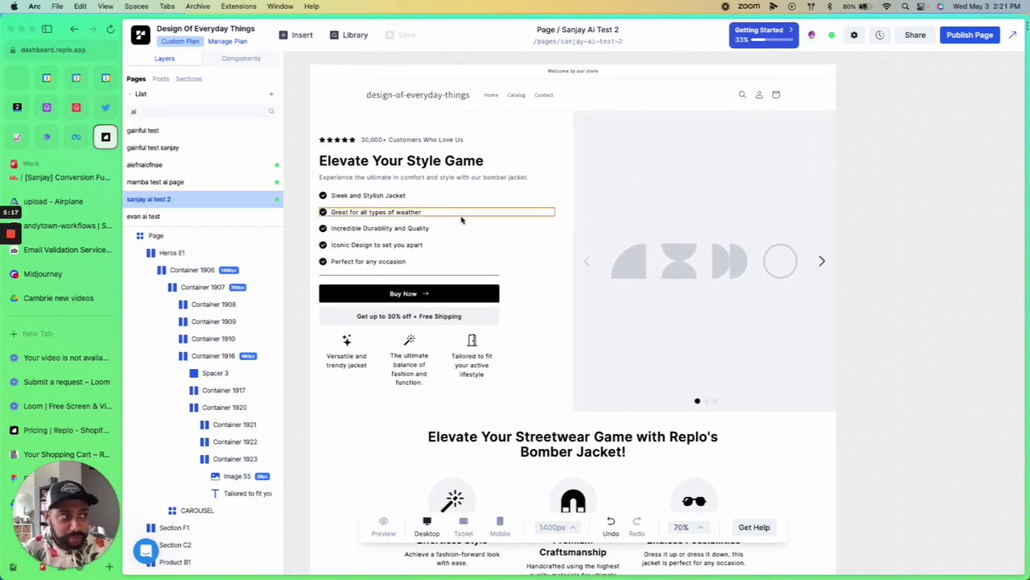
pyautogui.scroll(-5, 462, 220)
pyautogui.scroll(-10, 531, 244)
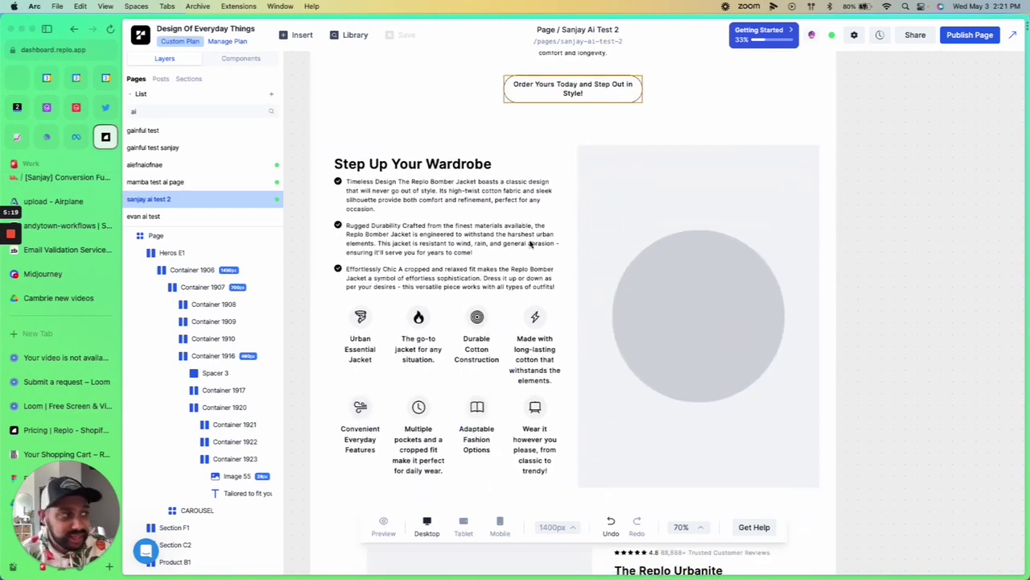
pyautogui.scroll(-8, 536, 210)
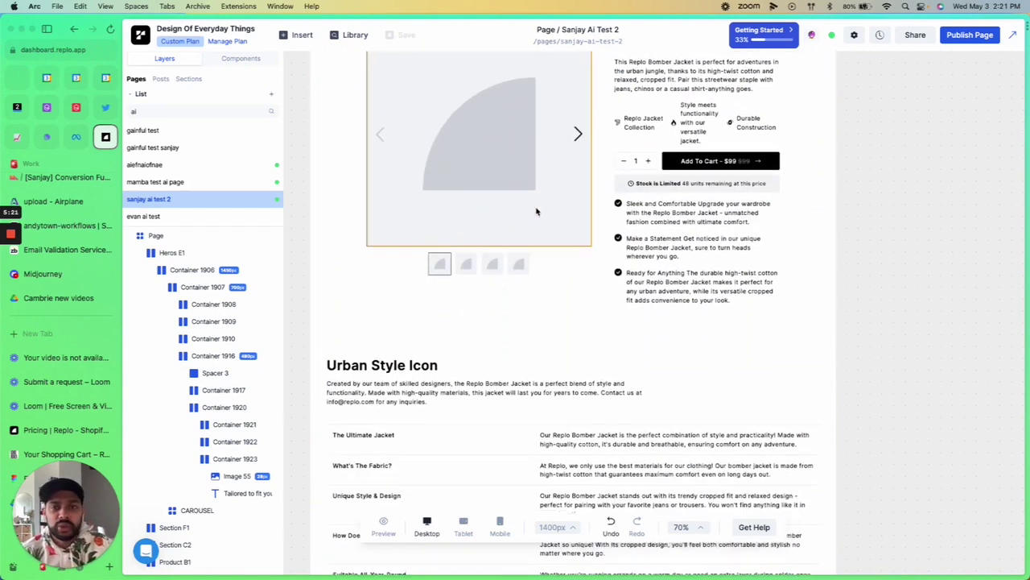
pyautogui.scroll(-1, 533, 206)
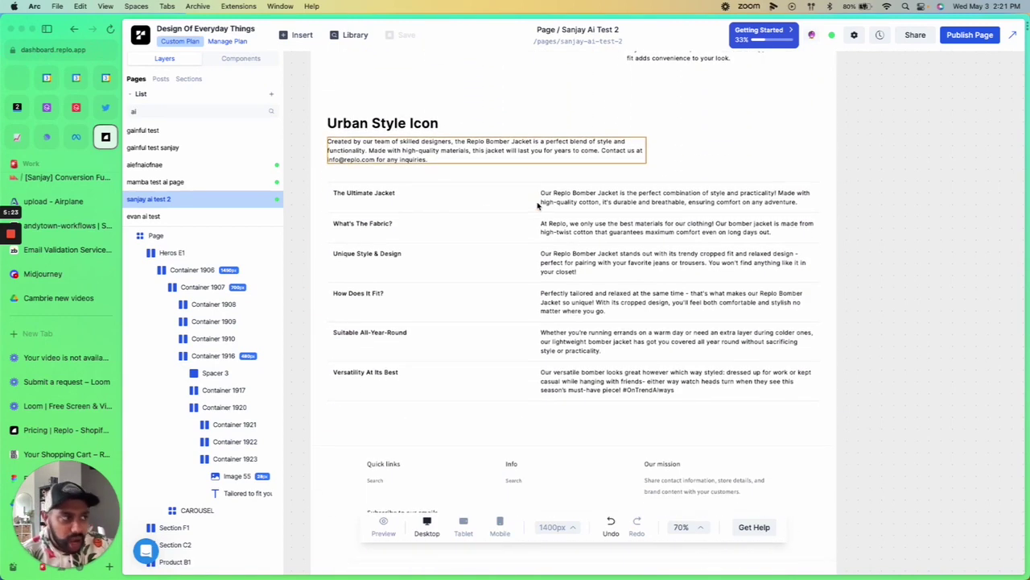
pyautogui.scroll(2, 556, 224)
pyautogui.scroll(20, 557, 227)
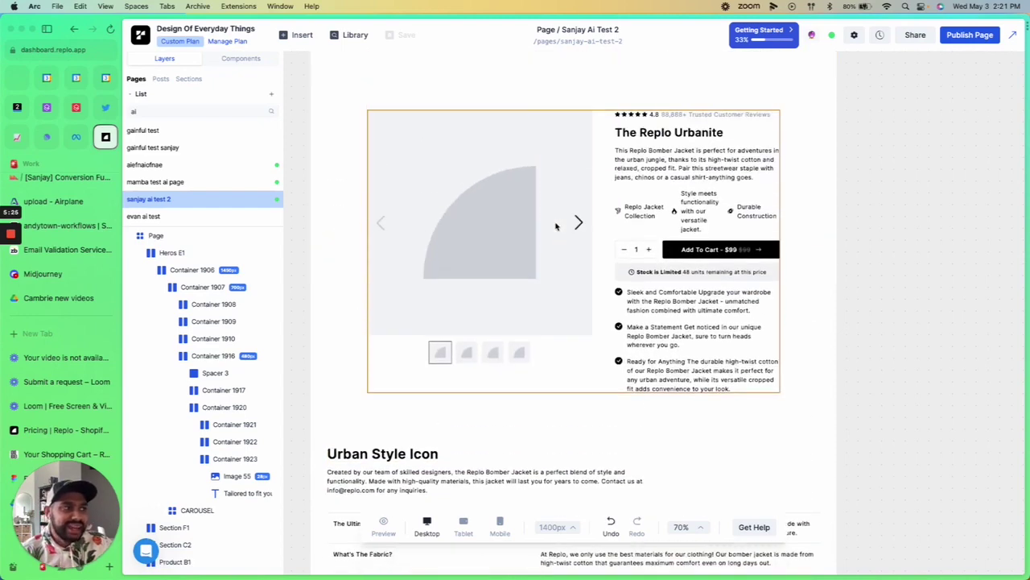
pyautogui.scroll(8, 550, 229)
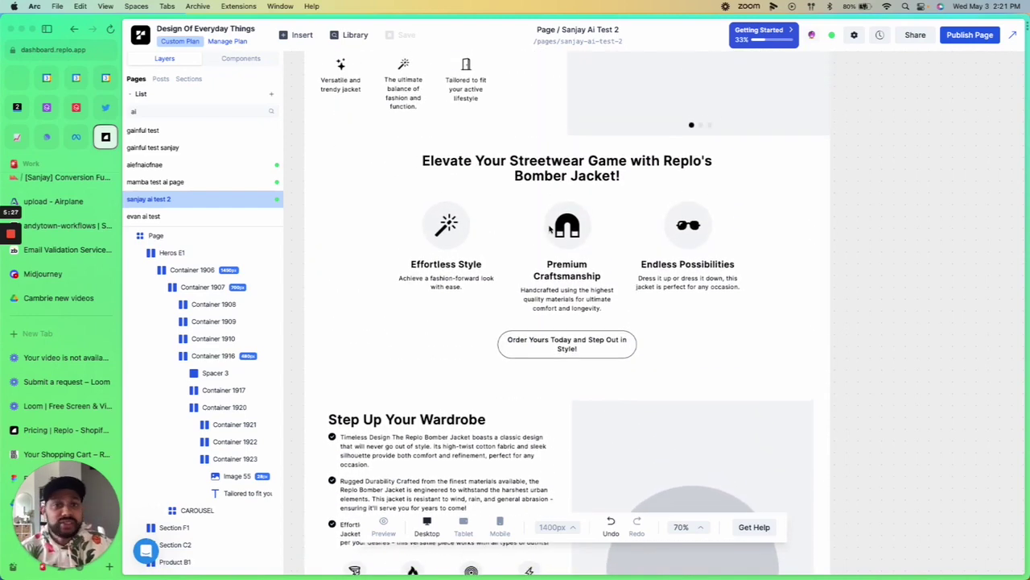
pyautogui.scroll(3, 538, 215)
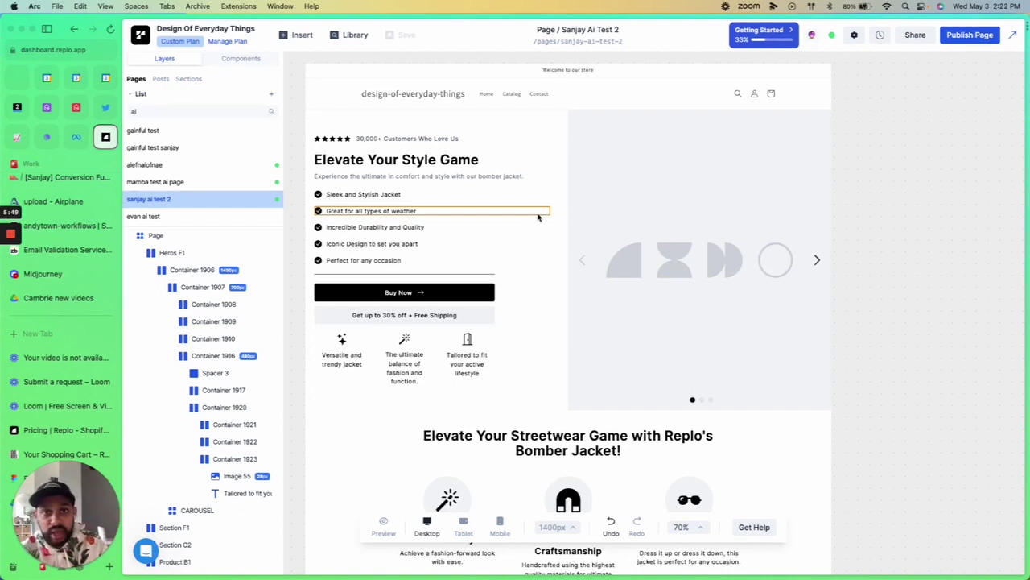
pyautogui.click(501, 527)
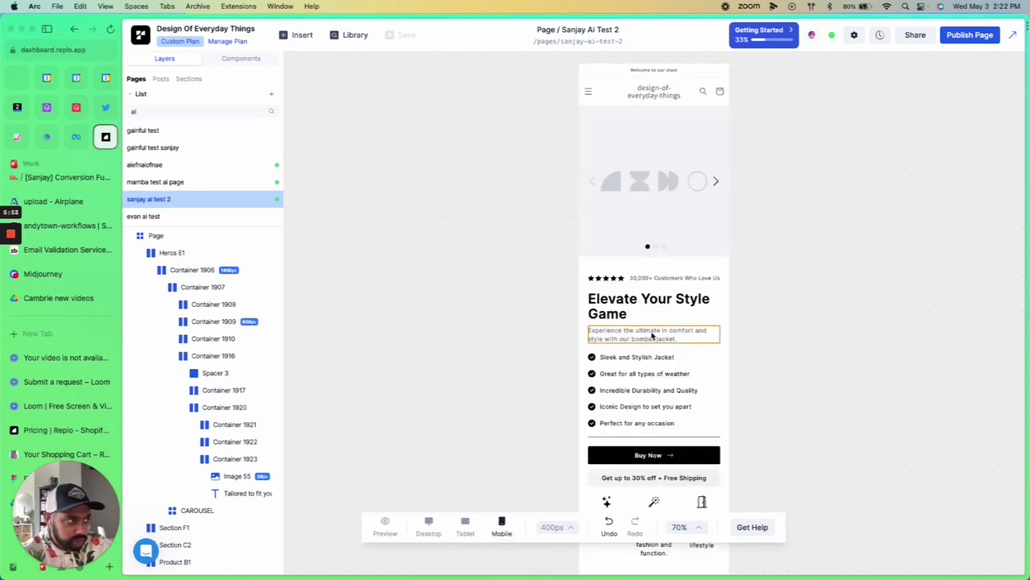
pyautogui.hscroll(1, 648, 337)
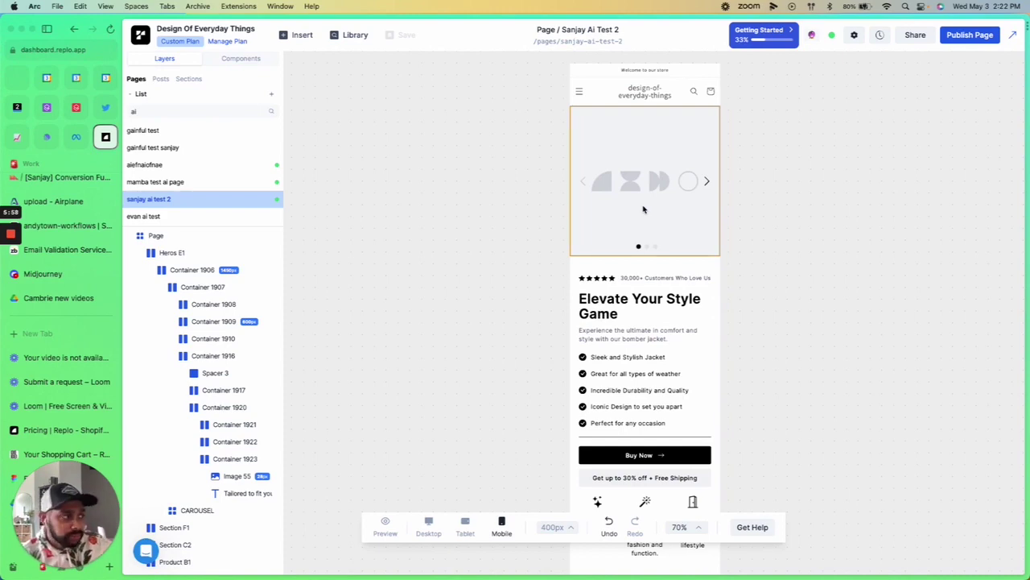
pyautogui.click(428, 525)
pyautogui.hscroll(3, 529, 376)
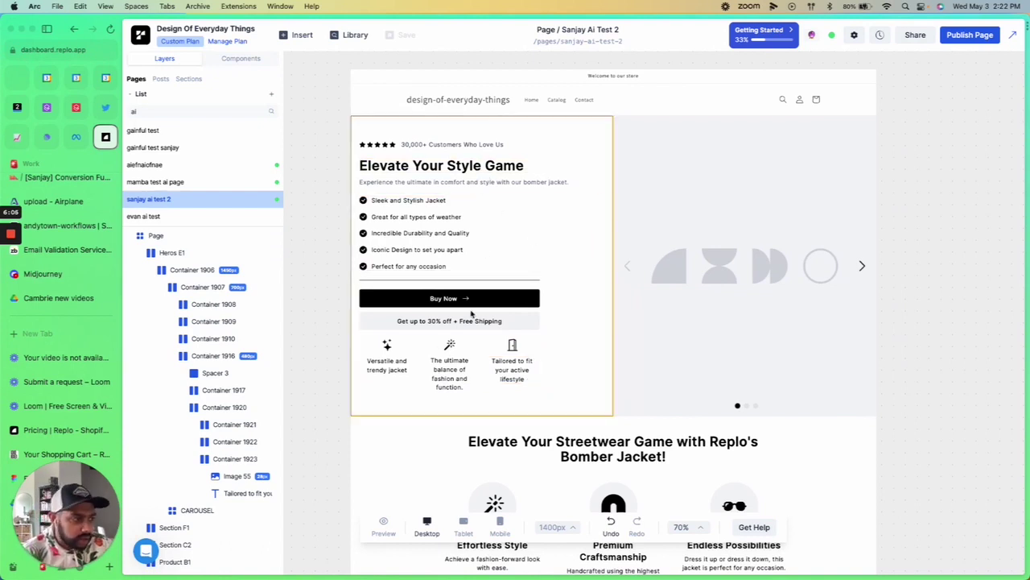
pyautogui.scroll(-5, 483, 193)
pyautogui.scroll(5, 463, 235)
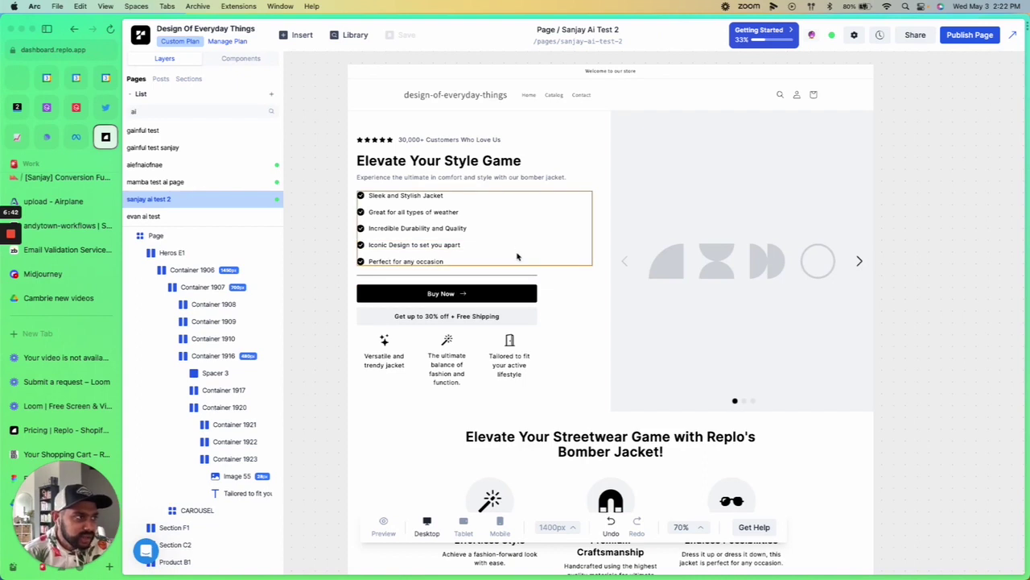
# Select the Buy Now button's container (Container 1918) below the 'Elevate Your Style Game' heading to view its Design settings.
pyautogui.click(461, 165)
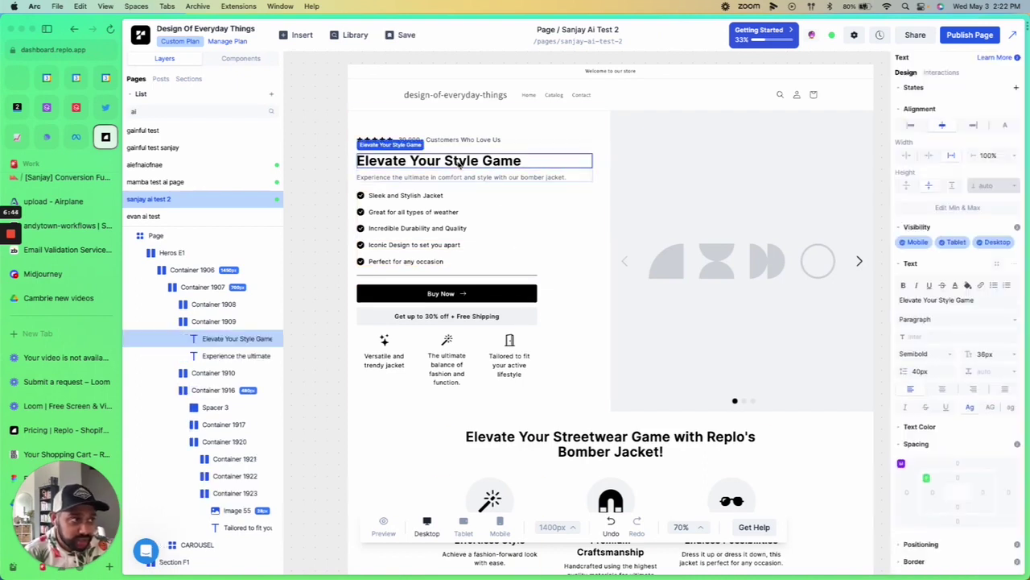
pyautogui.hscroll(1, 473, 197)
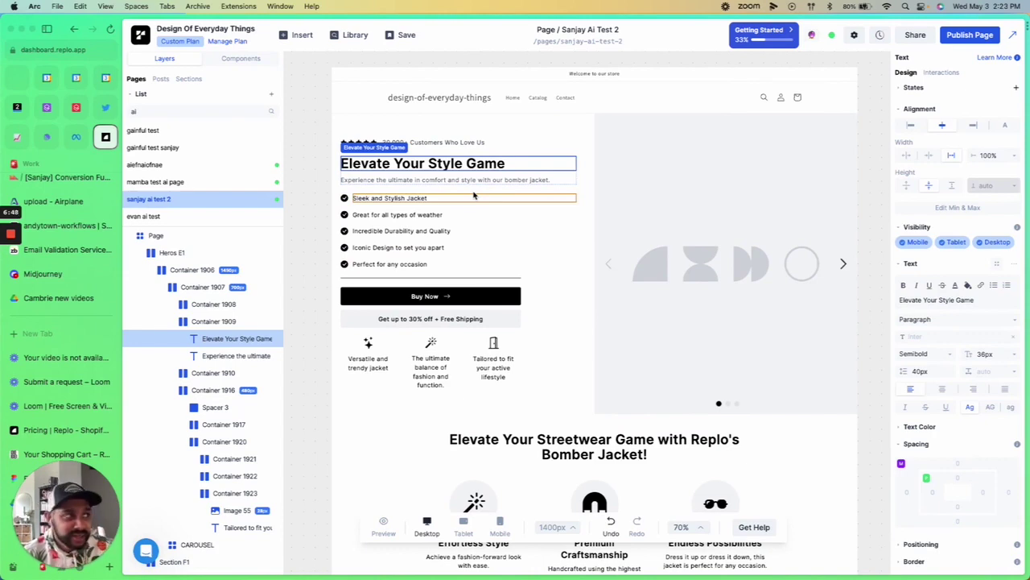
pyautogui.click(497, 297)
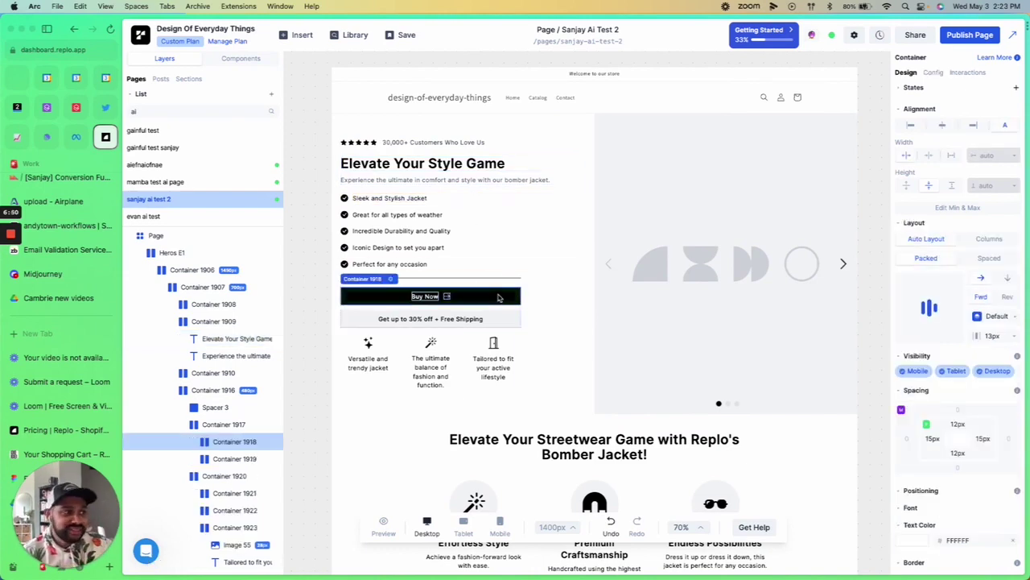
pyautogui.scroll(-5, 499, 297)
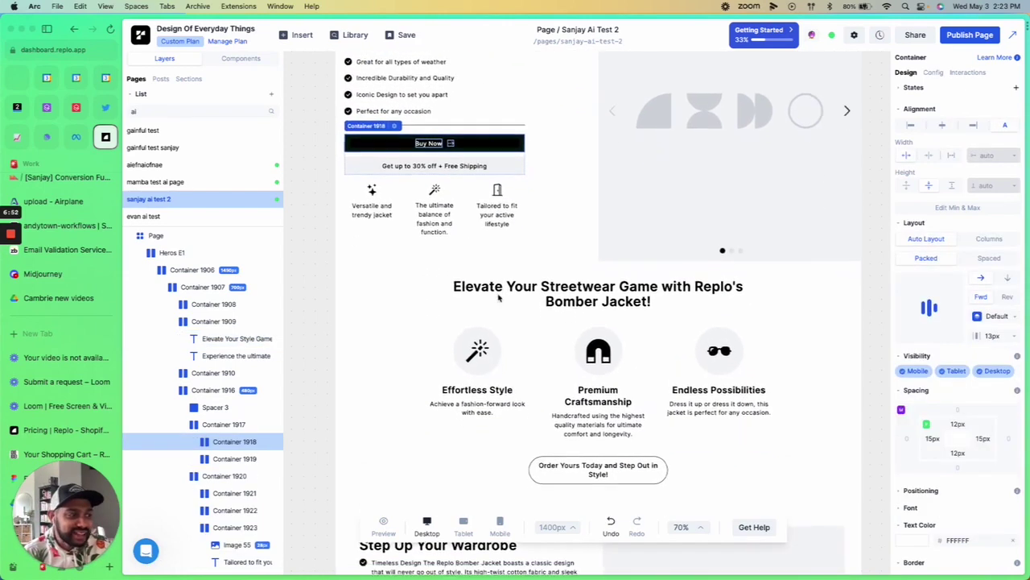
pyautogui.scroll(-8, 432, 323)
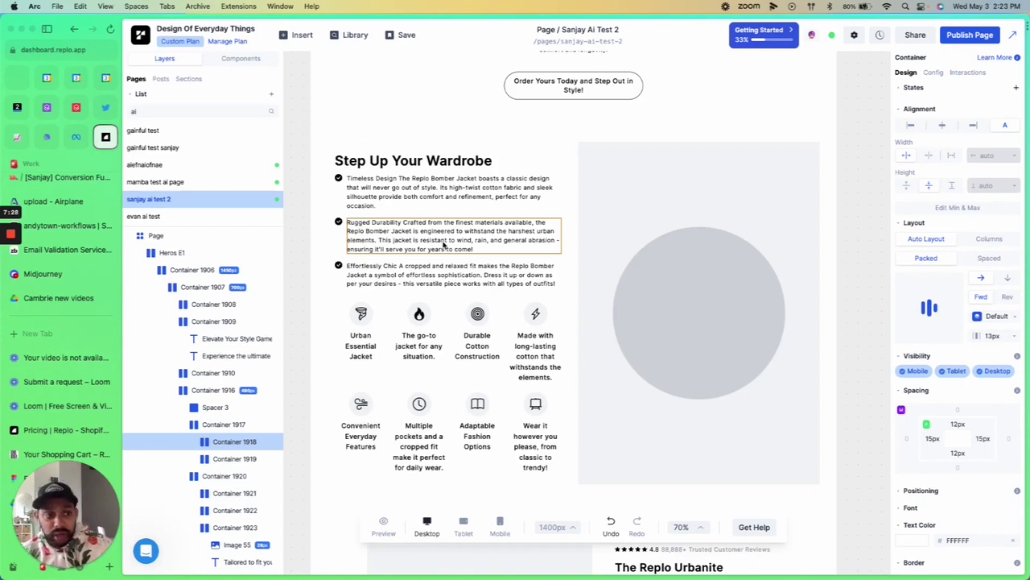
pyautogui.click(146, 551)
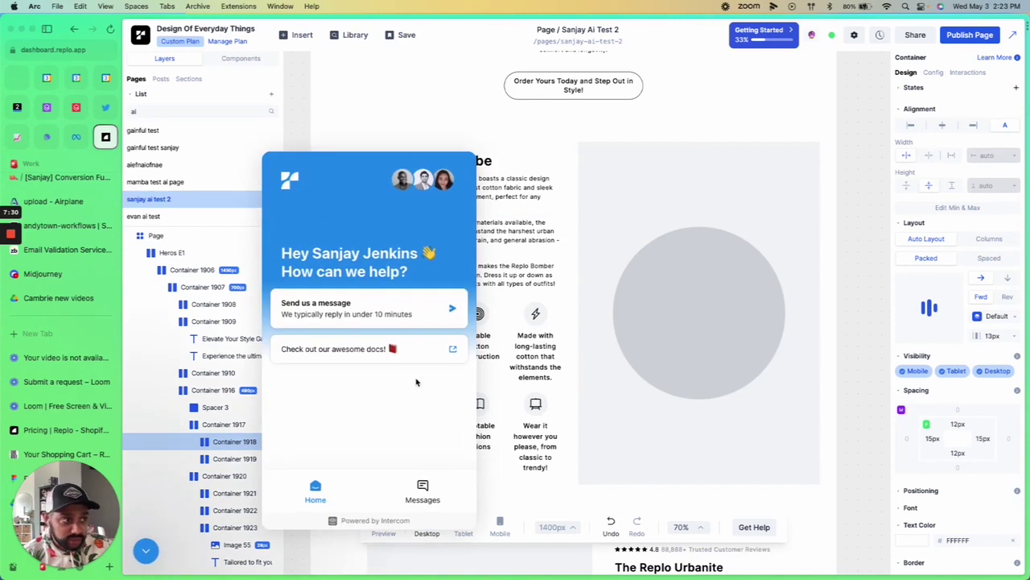
pyautogui.press('Escape')
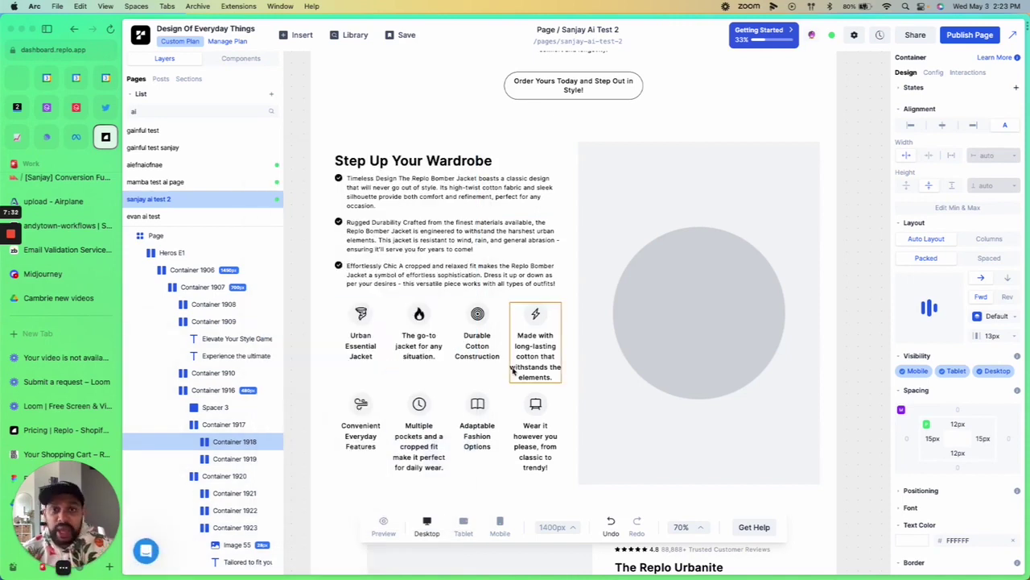